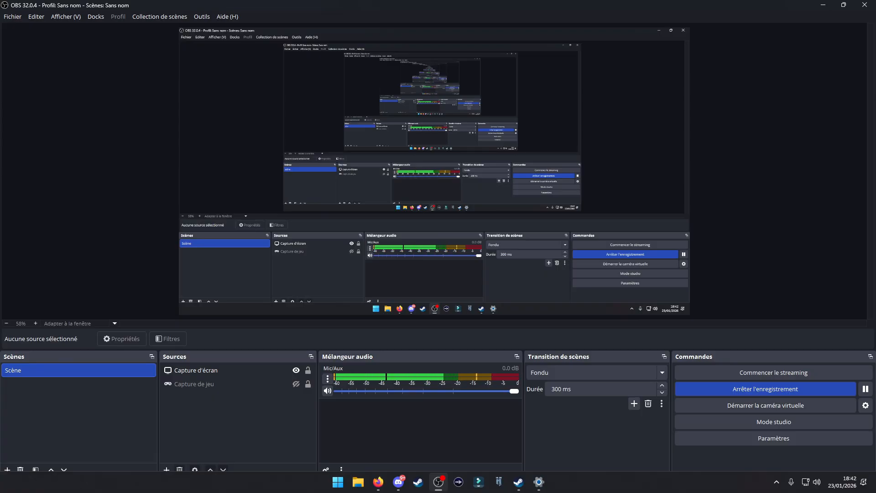
# Step: Switch to Windows Settings and examine the refresh rates offered for Écran 1 in the advanced display settings
pyautogui.hotkey('alt', 'Tab')
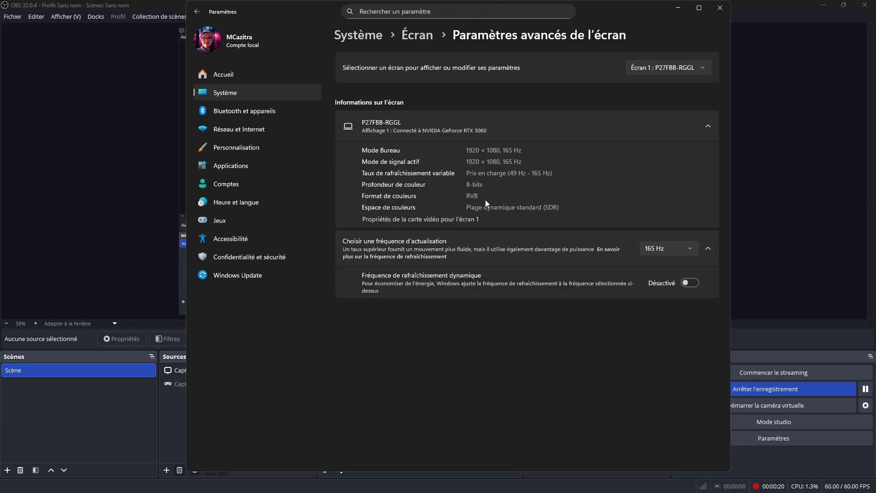
pyautogui.click(645, 249)
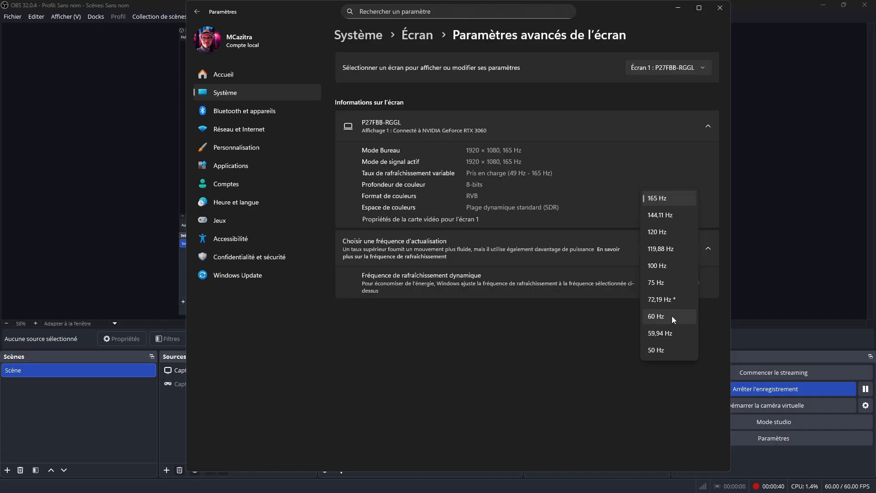
pyautogui.click(230, 94)
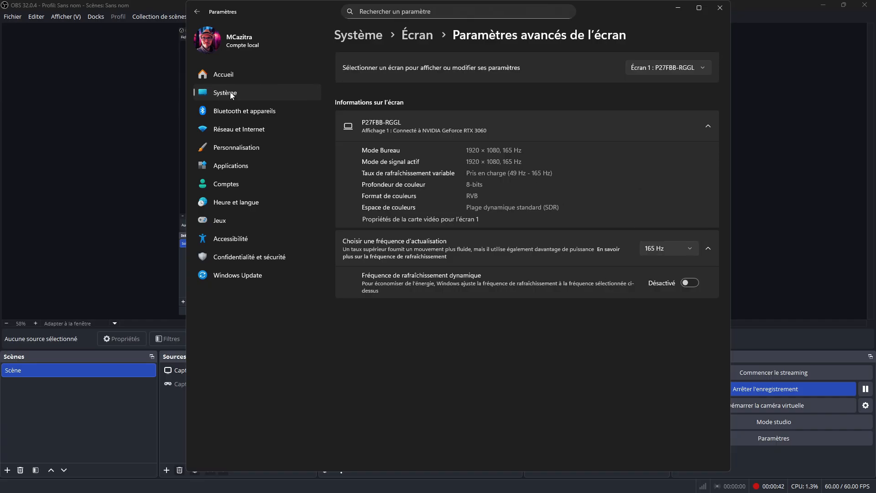
# Step: Open the Graphiques page of the display settings and expand Paramètres graphiques avancés to examine its options
pyautogui.click(230, 97)
pyautogui.click(377, 122)
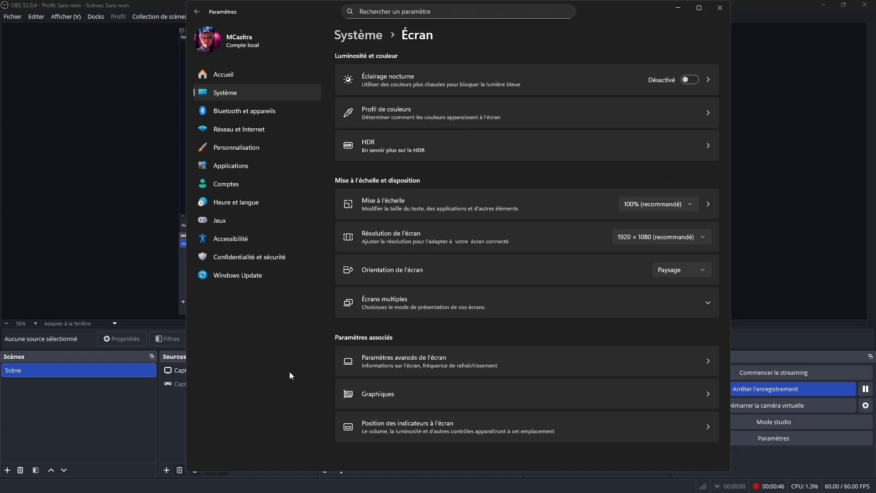
pyautogui.click(369, 401)
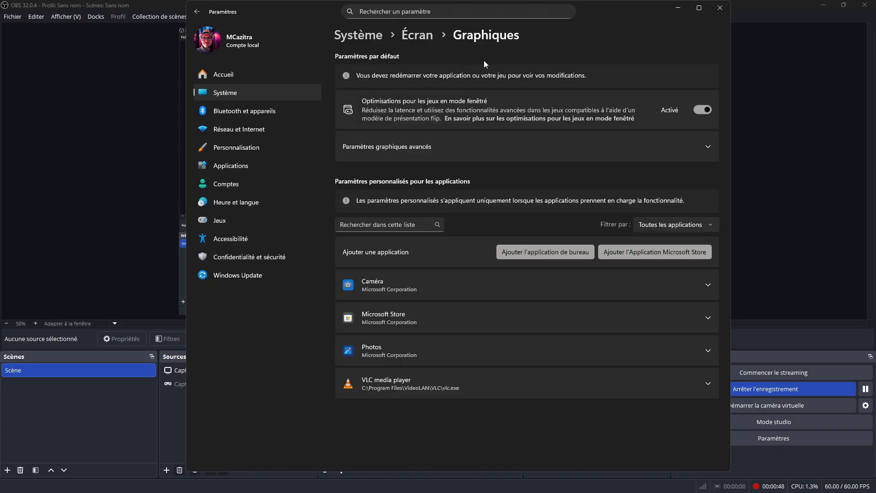
pyautogui.click(643, 133)
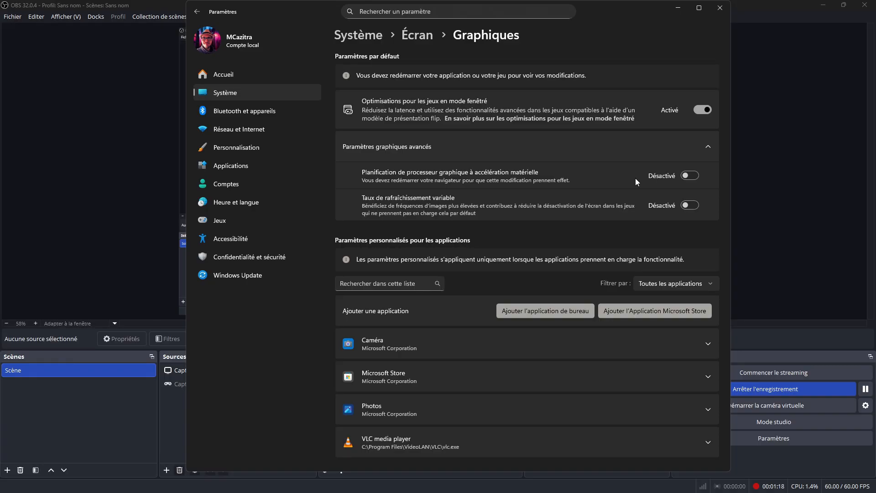
# Step: Open the Mode Jeu page in the Jeux settings to check the Game Mode setting
pyautogui.click(258, 226)
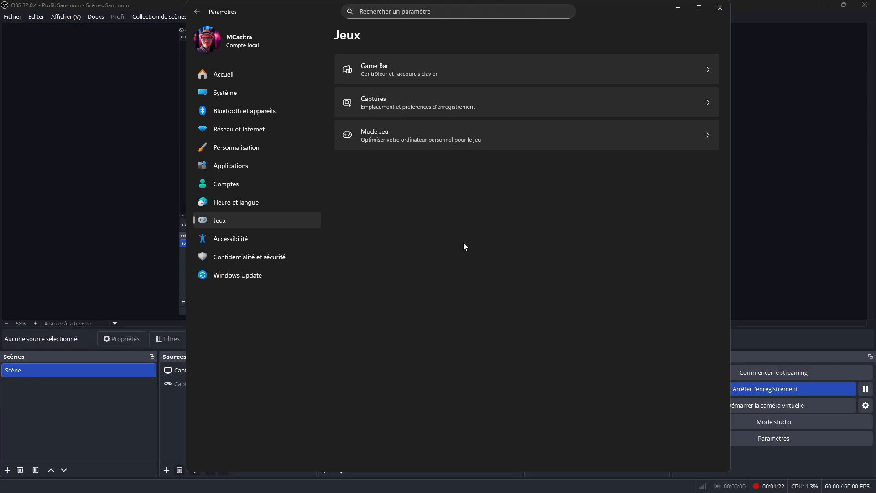
pyautogui.click(441, 140)
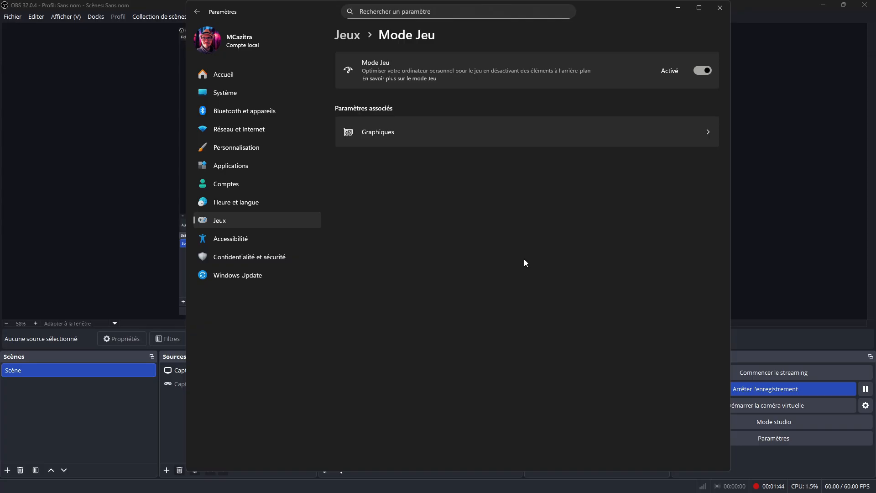
# Step: Search Windows for the power plan settings, examine the available plans in Options d'alimentation, and close the window
pyautogui.moveTo(431, 491)
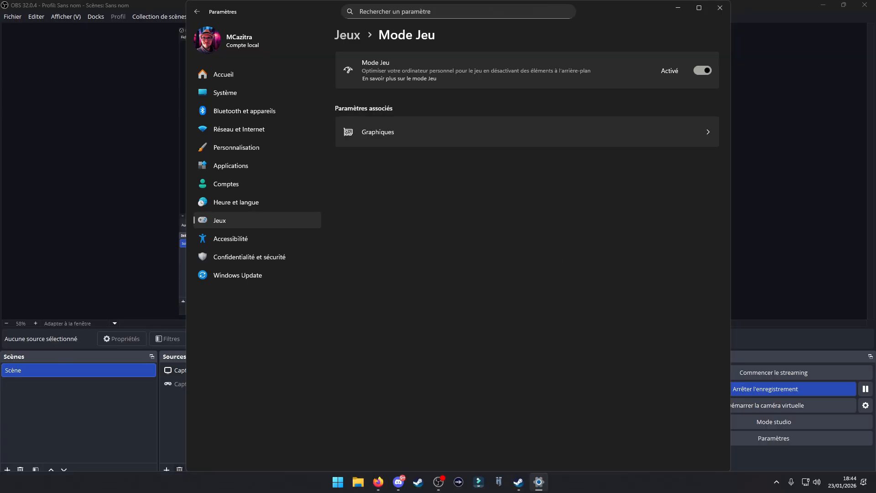
pyautogui.click(338, 482)
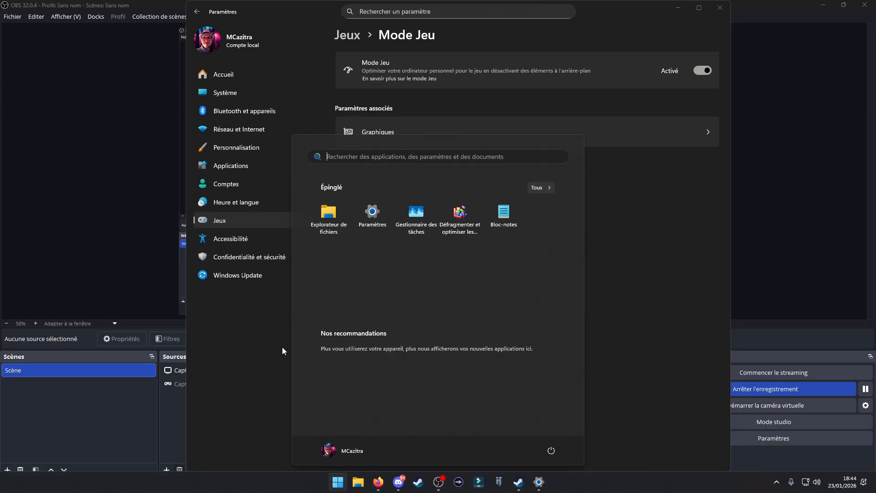
pyautogui.write('gestionnaire de périphériques')
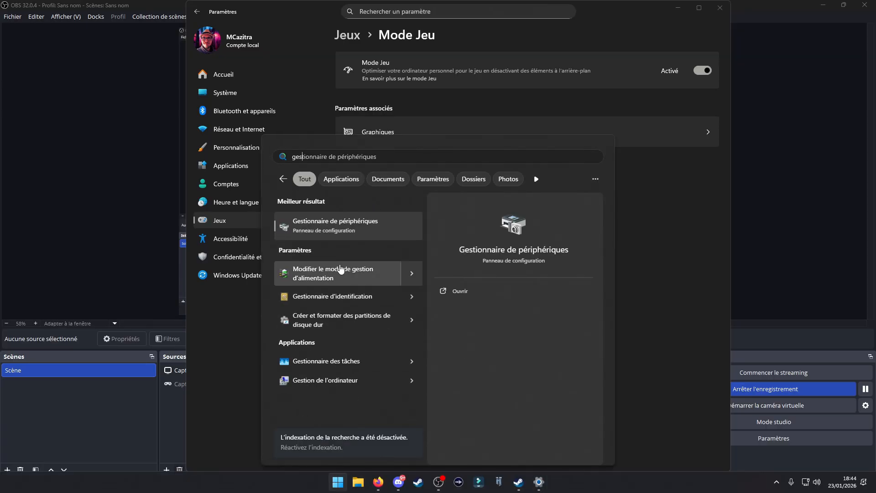
pyautogui.click(338, 261)
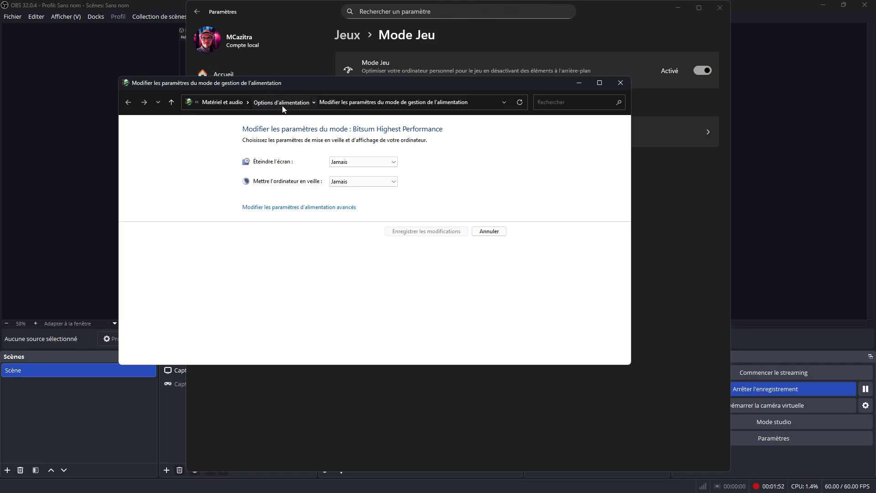
pyautogui.click(286, 104)
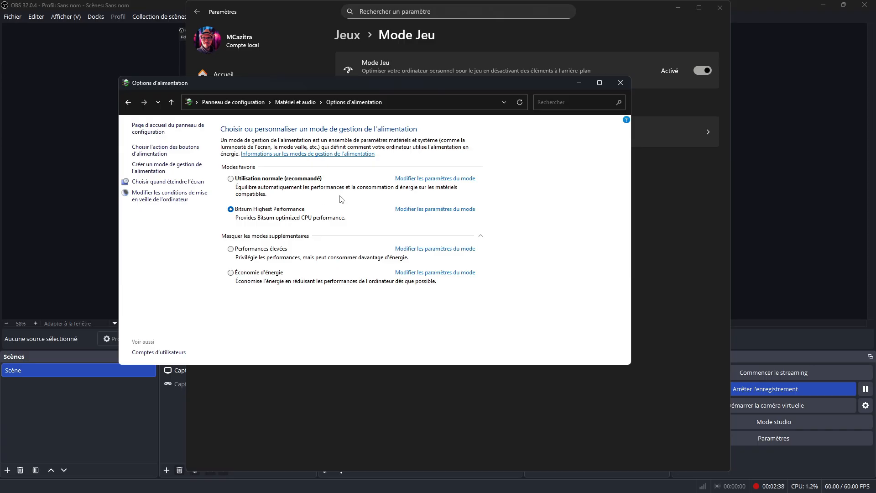
pyautogui.click(618, 86)
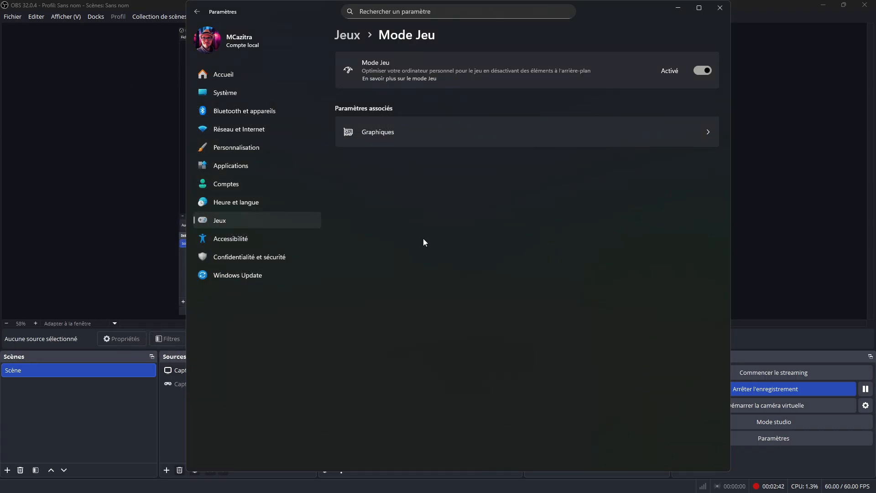
# Step: Find and open the NVIDIA Control Panel and review the resolution, refresh rate and colour output settings in Changer la résolution
pyautogui.click(337, 482)
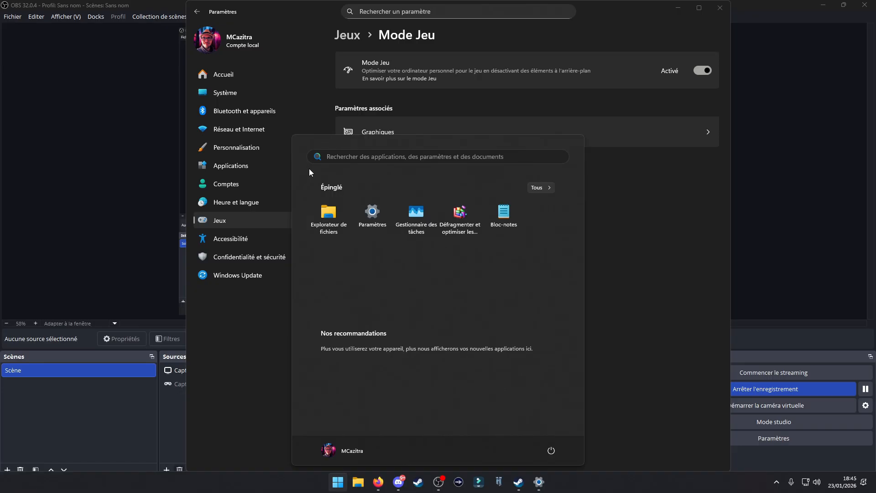
pyautogui.write('pane')
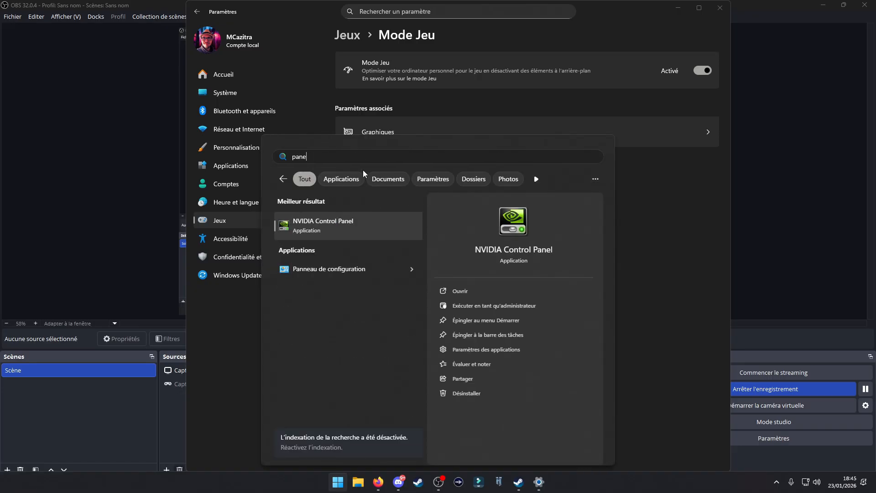
pyautogui.click(398, 228)
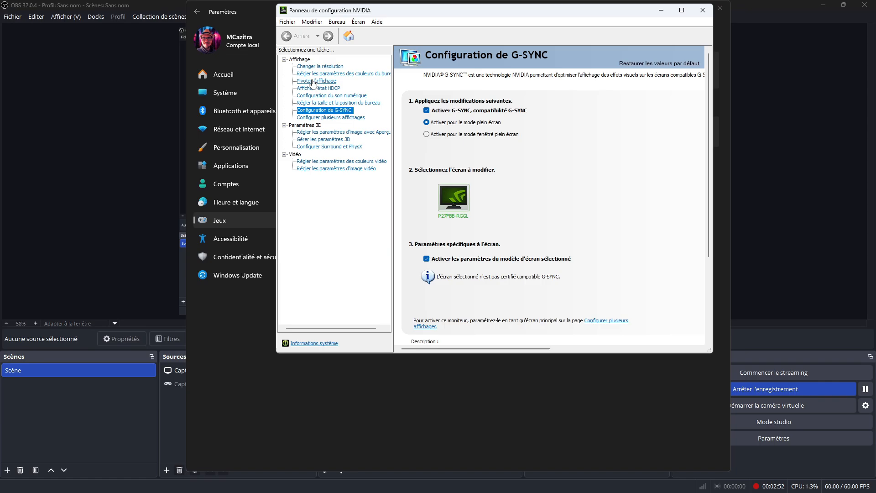
pyautogui.click(319, 66)
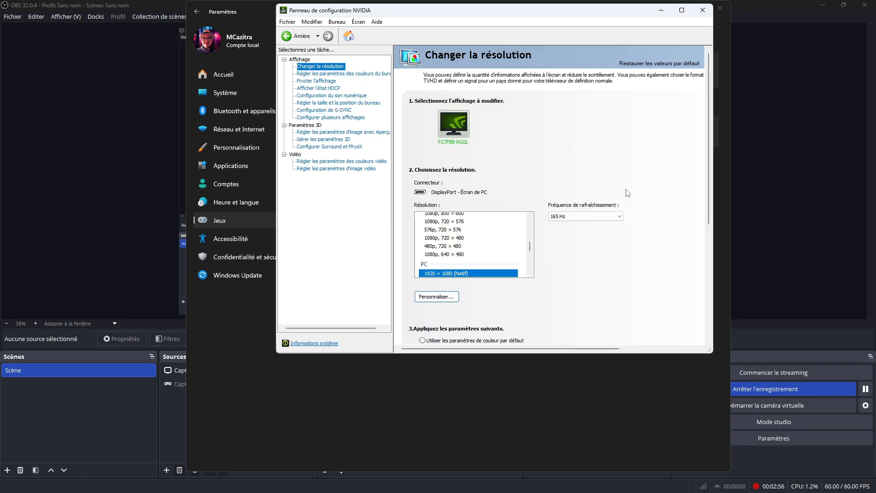
pyautogui.scroll(-3, 653, 187)
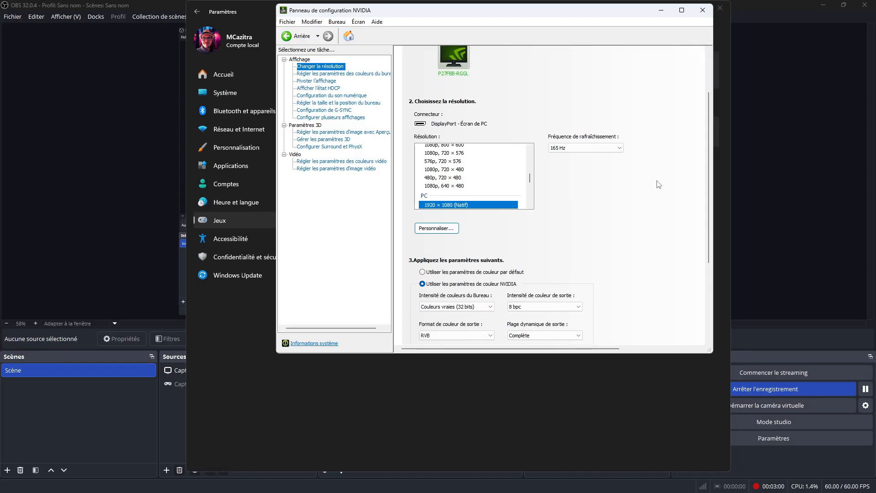
pyautogui.scroll(-1, 658, 184)
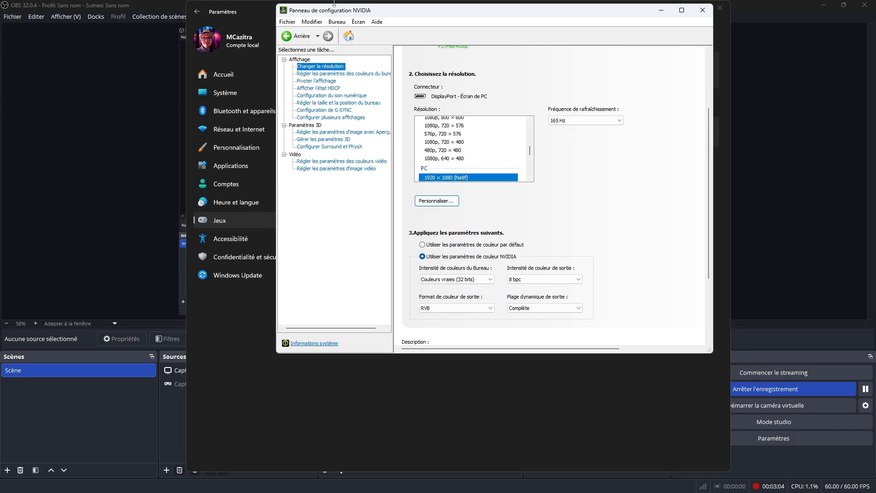
# Step: Review the desktop colour settings and the Configuration de G-SYNC page
pyautogui.click(343, 73)
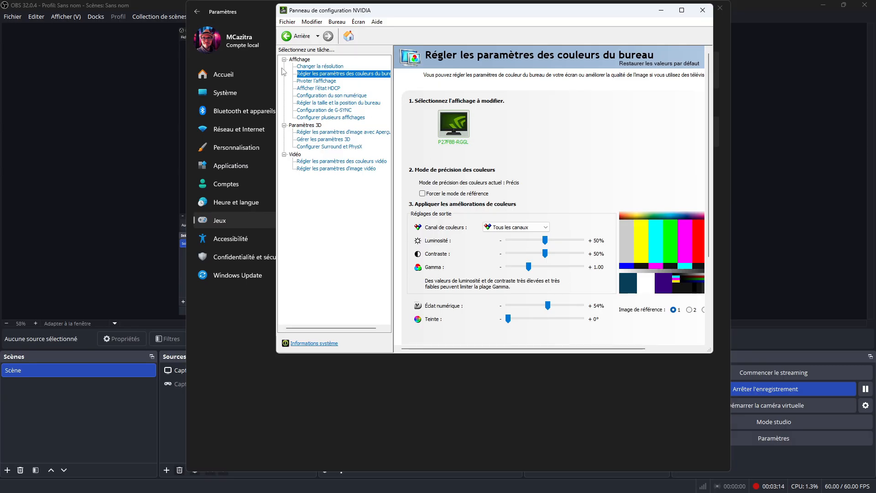
pyautogui.click(348, 110)
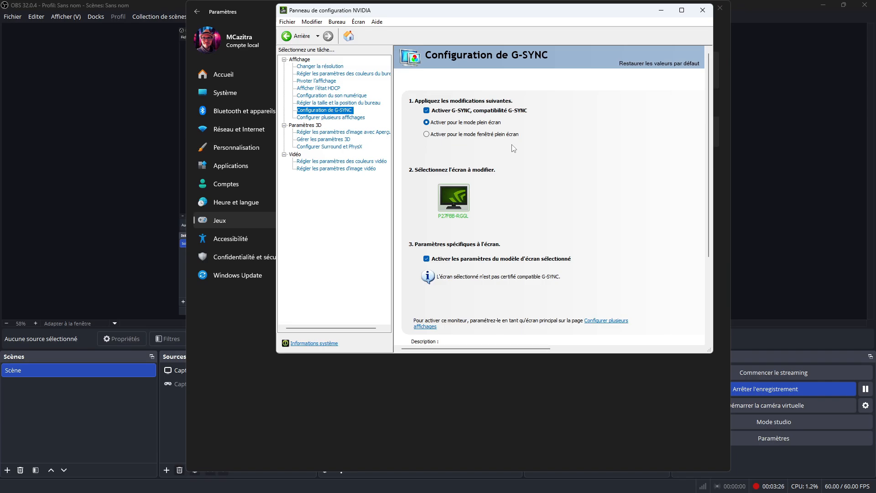
# Step: In the global Gérer les paramètres 3D list, examine the options for Mode de gestion de l'alimentation
pyautogui.click(338, 139)
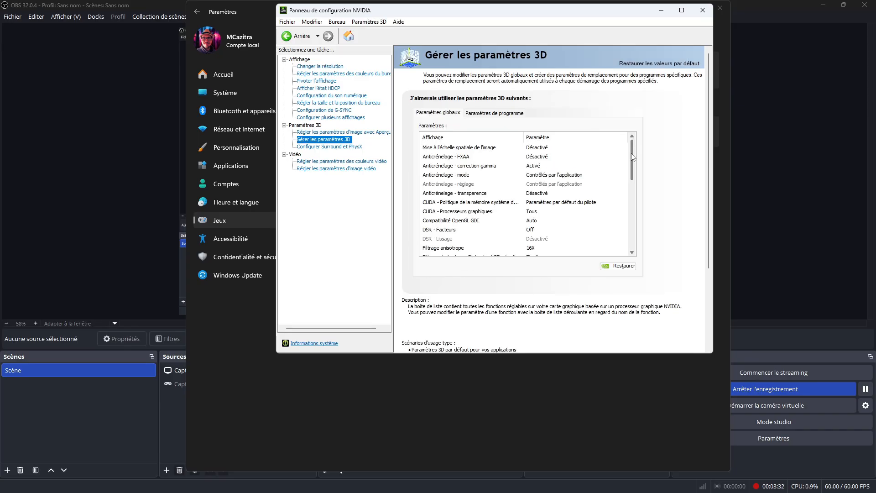
pyautogui.moveTo(632, 156); pyautogui.dragTo(624, 201)
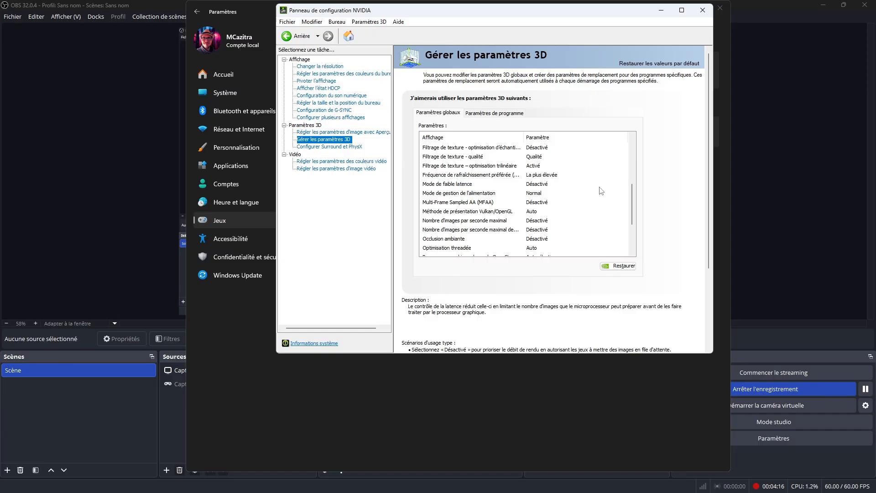
pyautogui.click(545, 193)
pyautogui.click(546, 193)
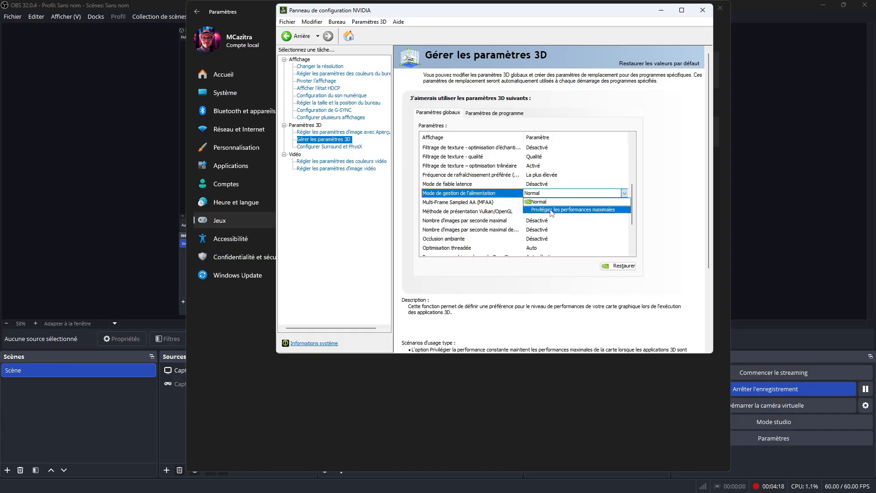
pyautogui.click(651, 171)
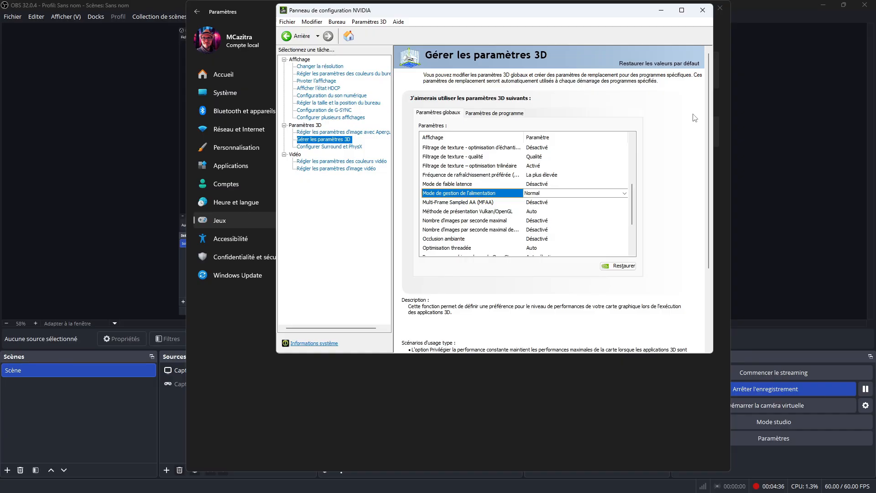
# Step: Look through the remaining global 3D settings and examine the options for Fréquence de rafraîchissement préférée
pyautogui.scroll(-1, 631, 199)
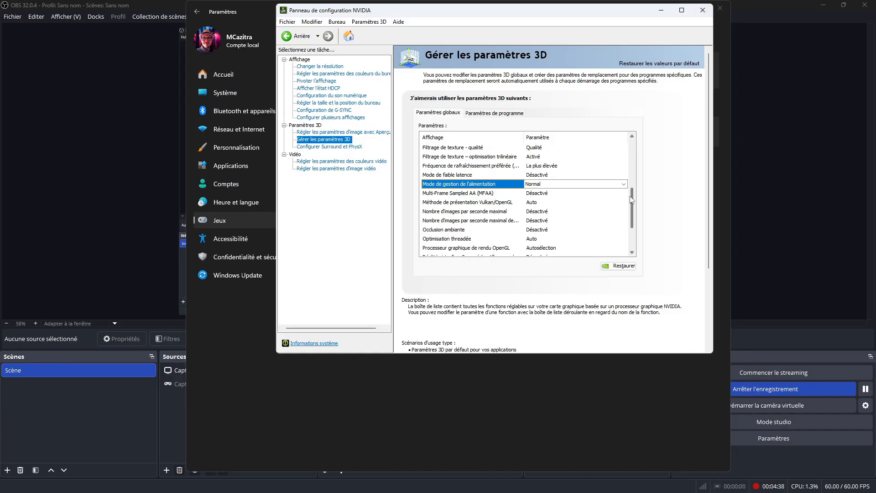
pyautogui.scroll(-2, 631, 199)
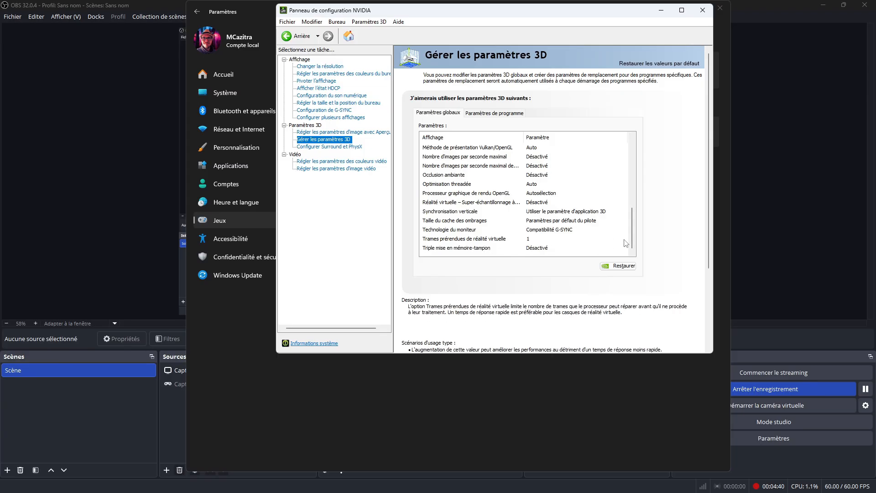
pyautogui.scroll(3, 628, 225)
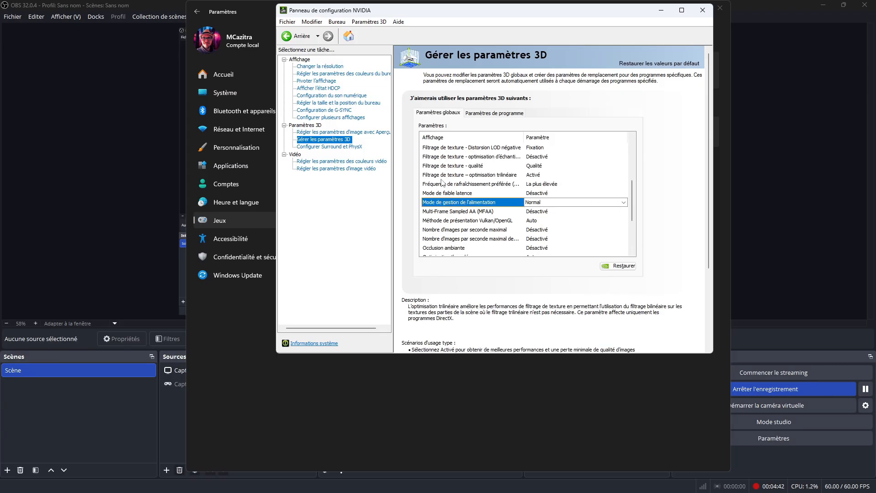
pyautogui.click(548, 185)
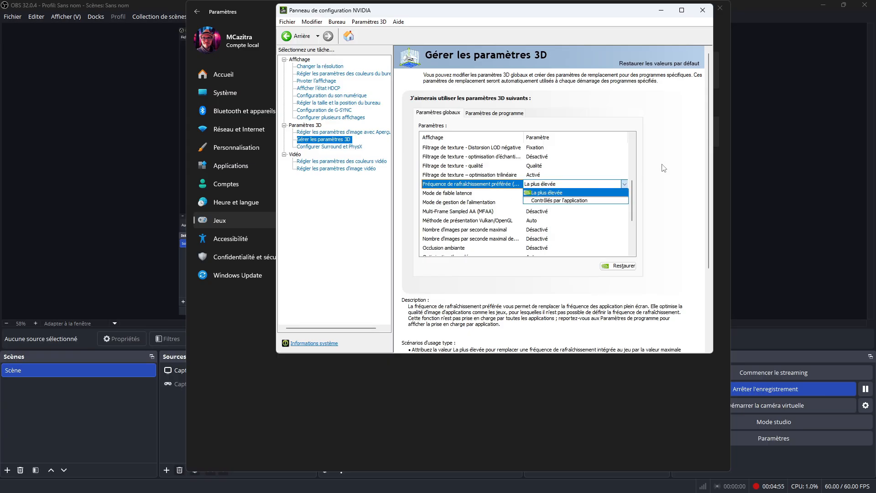
pyautogui.click(699, 162)
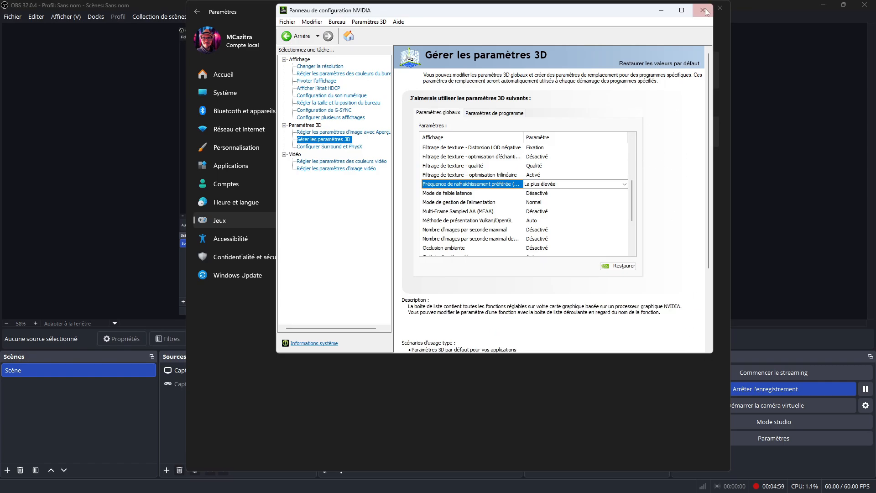
# Step: View the video colour settings, and close both the NVIDIA Control Panel and Windows Settings
pyautogui.click(356, 162)
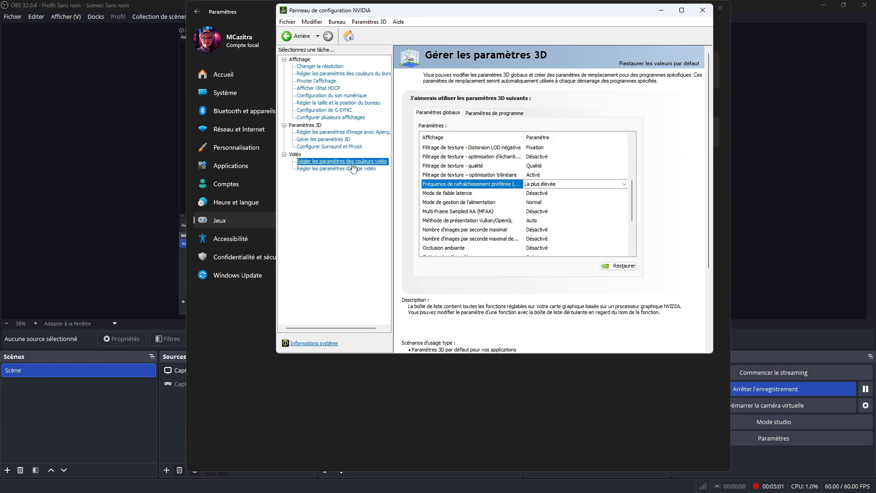
pyautogui.click(376, 169)
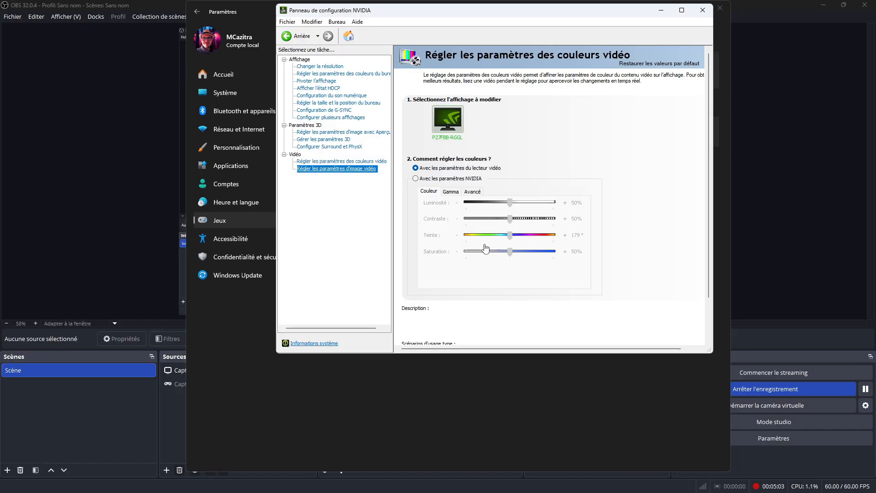
pyautogui.click(702, 10)
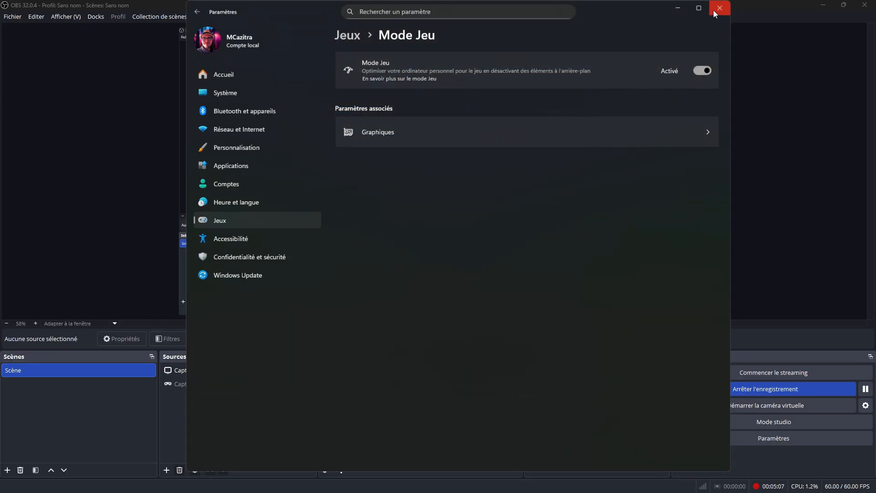
pyautogui.click(713, 10)
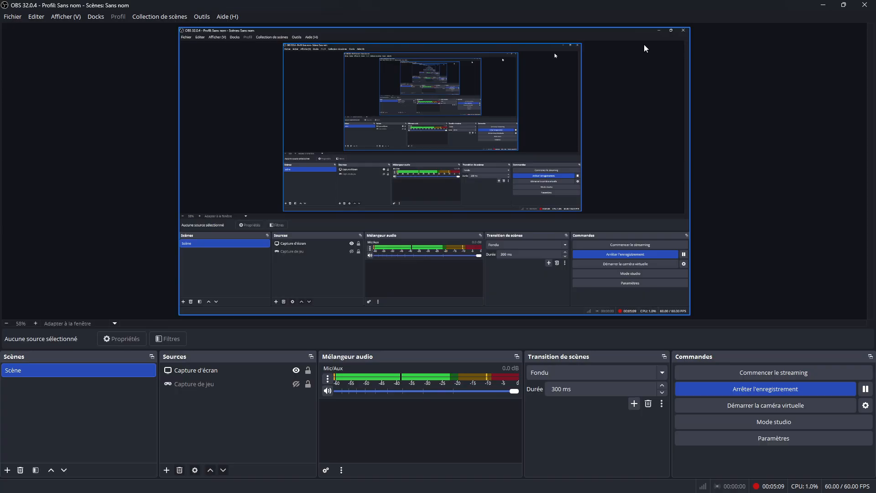